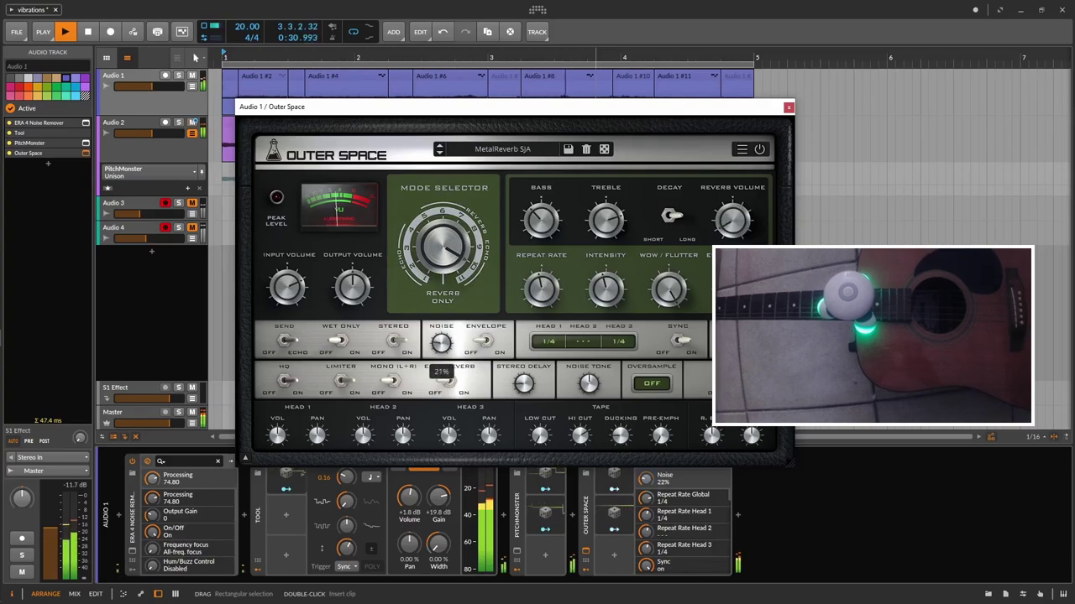
# Step: Close the Outer Space window and bypass Outer Space on Audio 1
pyautogui.click(789, 108)
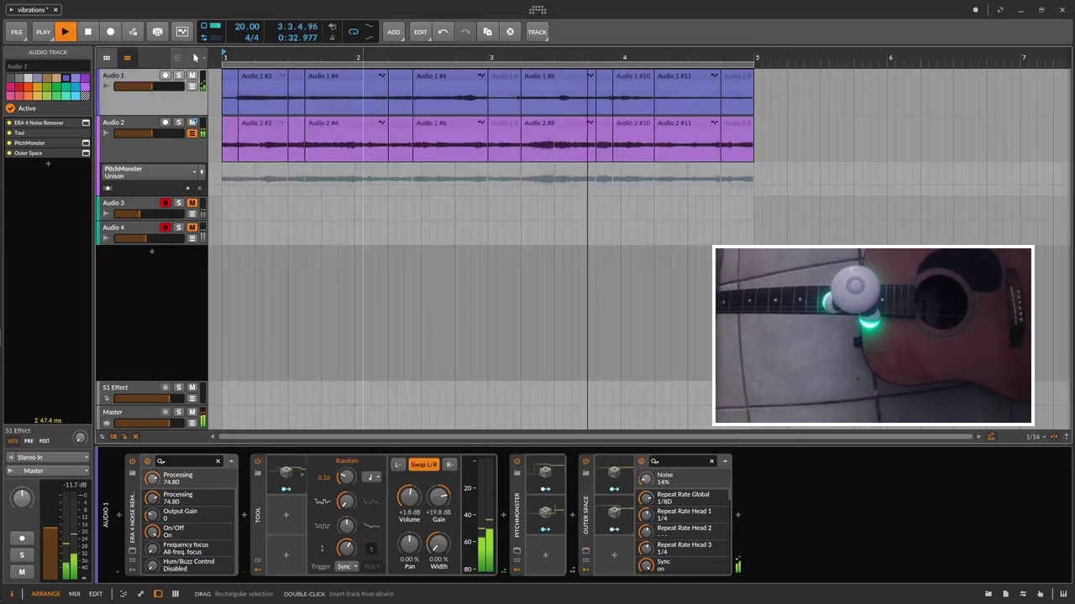
pyautogui.click(128, 124)
pyautogui.click(127, 76)
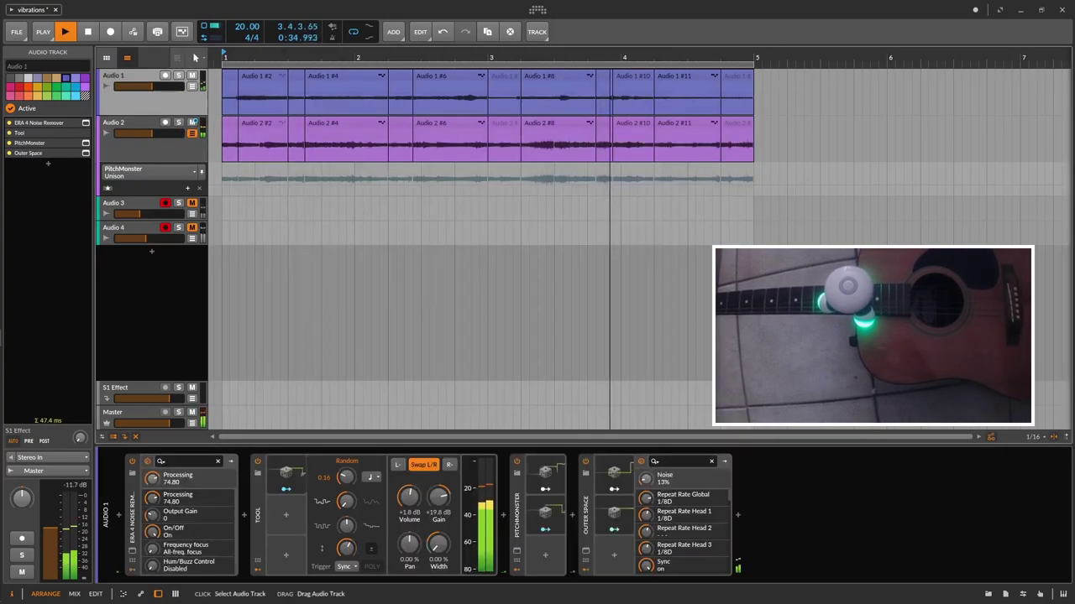
pyautogui.click(640, 461)
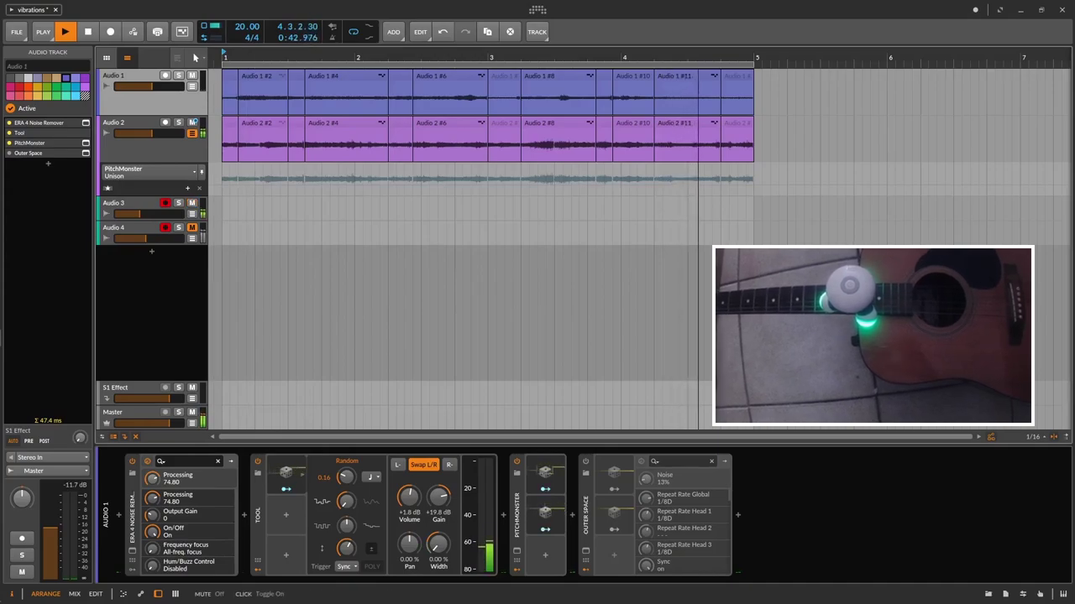
# Step: Return to Audio 1's device chain and switch Outer Space back on
pyautogui.click(134, 209)
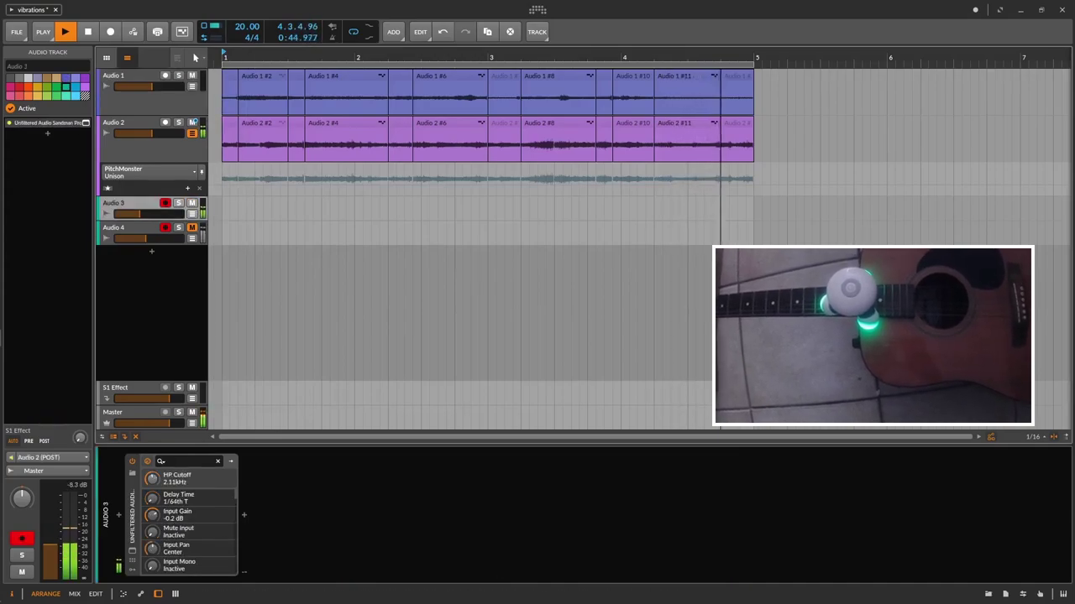
pyautogui.click(138, 99)
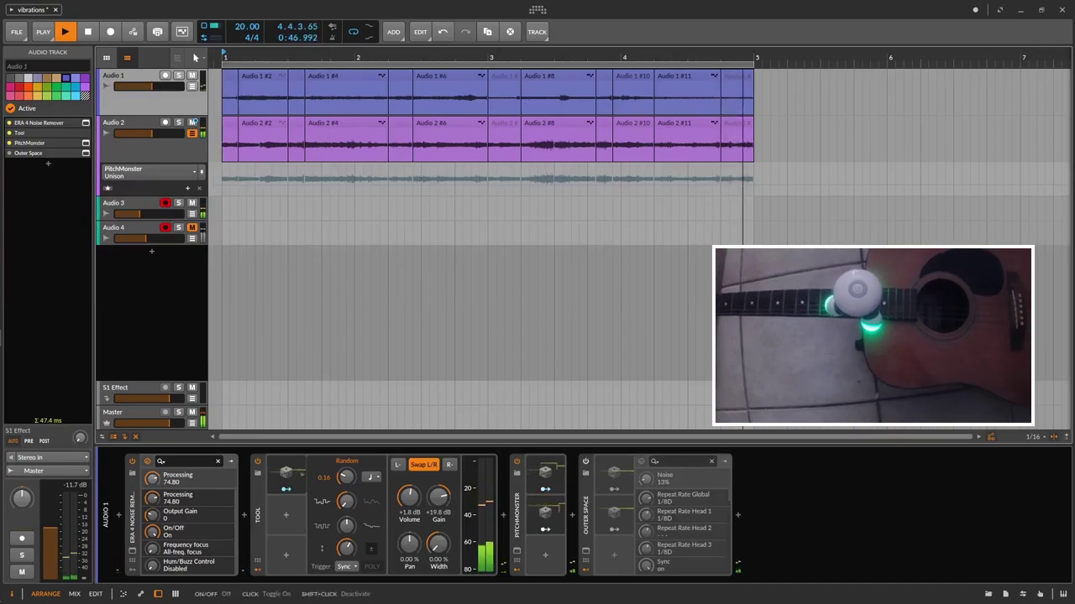
pyautogui.click(585, 461)
# Step: Open the Sandman Pro window of Audio 3 and place it below the audio clips
pyautogui.click(134, 204)
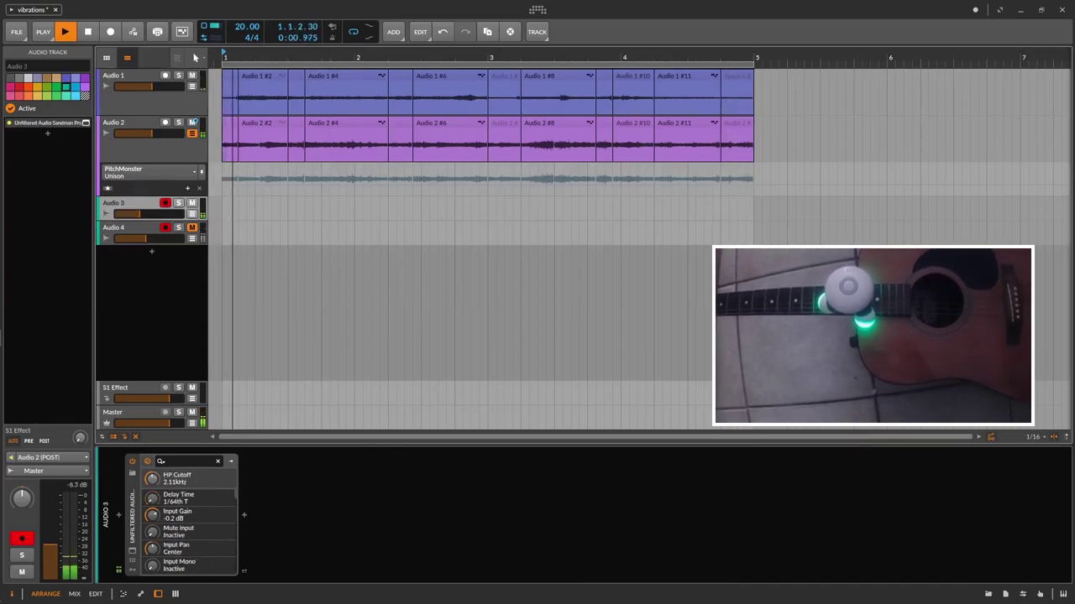
pyautogui.click(131, 551)
pyautogui.moveTo(435, 101); pyautogui.dragTo(587, 207)
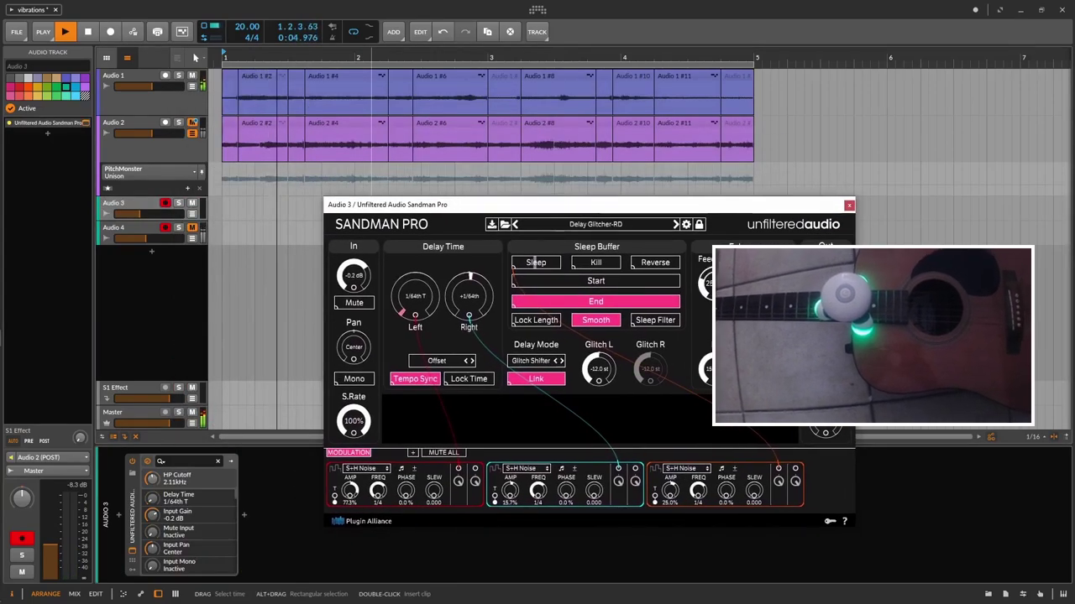
# Step: Adjust the Feedback of Audio 3's Sandman Pro, ending at 35.6%, and turn on its Sleep buffer
pyautogui.moveTo(714, 283); pyautogui.dragTo(715, 235)
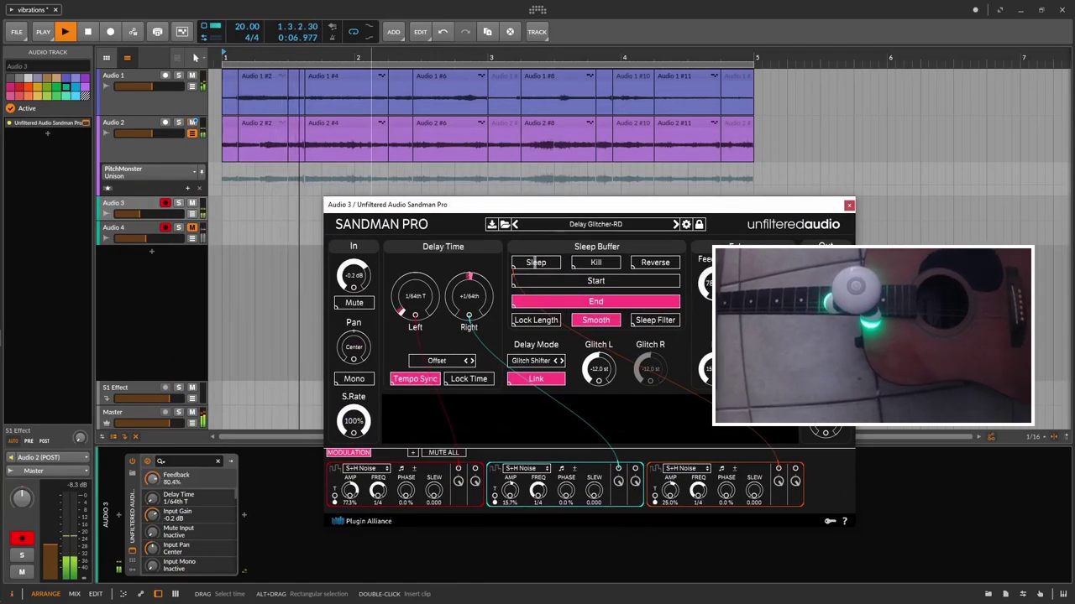
pyautogui.click(535, 263)
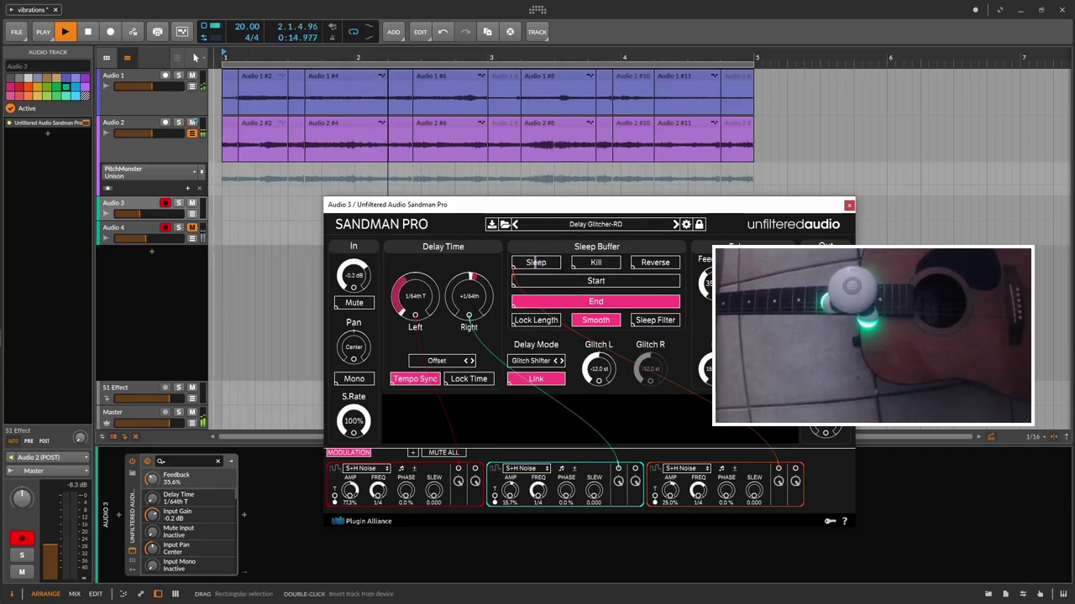
pyautogui.click(193, 123)
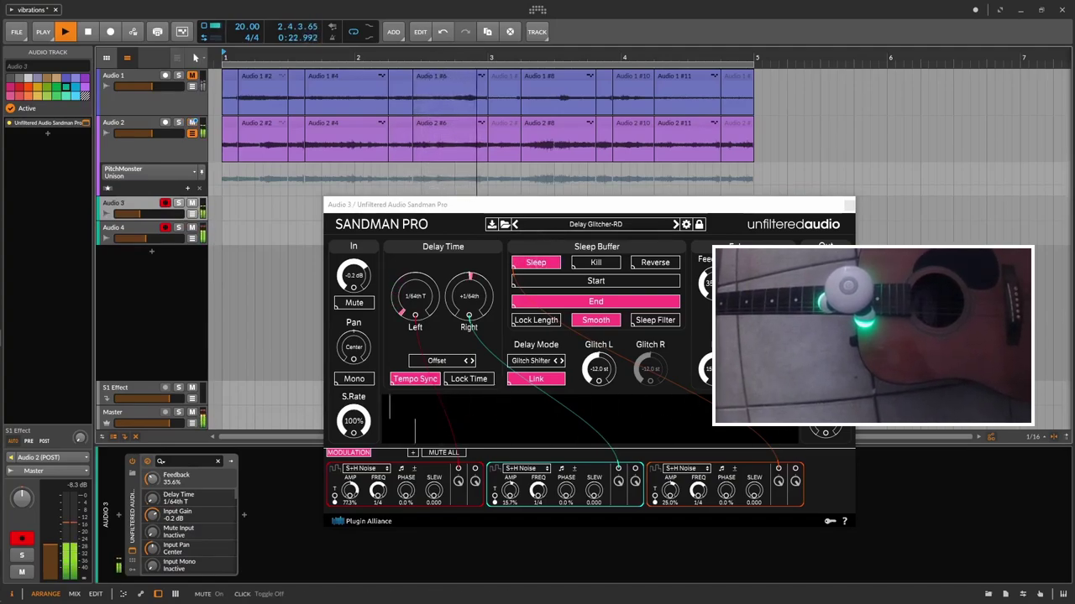
# Step: Replace Audio 3's plugin window with the Sandman Pro of Audio 4, placed below the audio clips
pyautogui.click(139, 228)
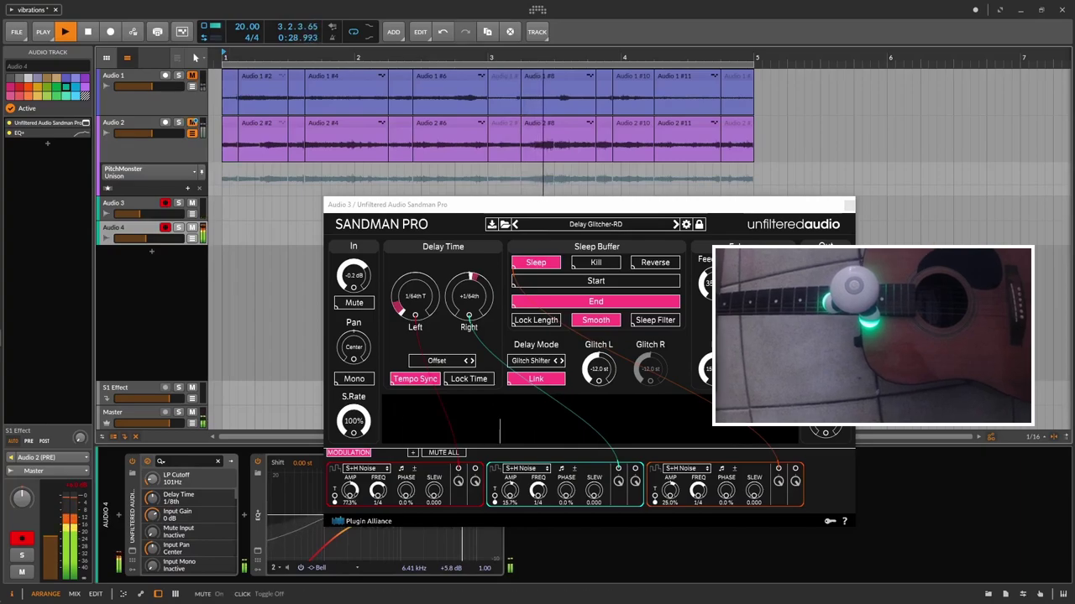
pyautogui.click(848, 205)
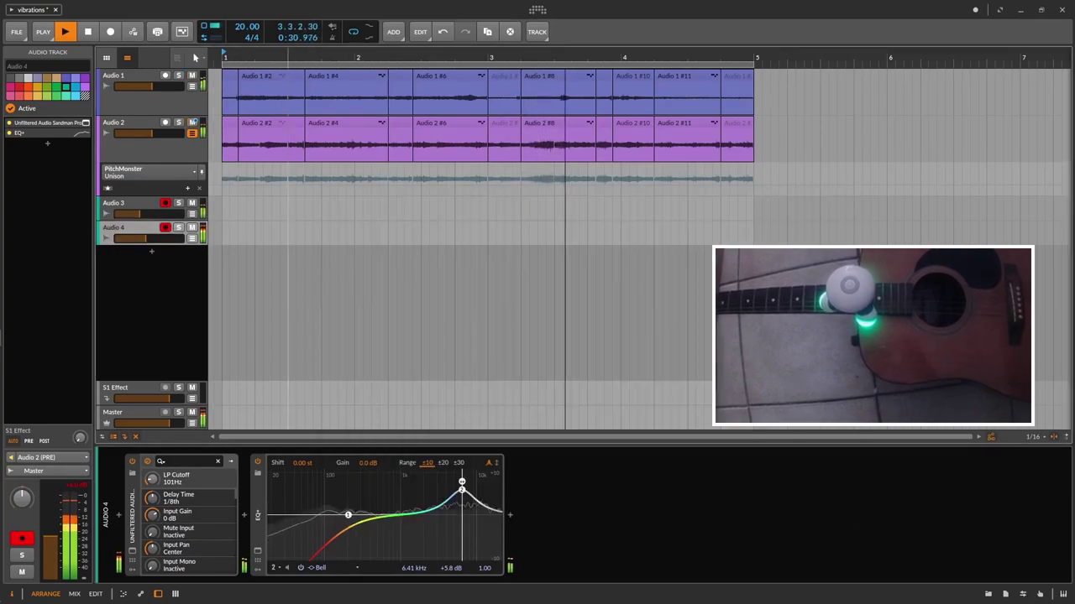
pyautogui.click(132, 552)
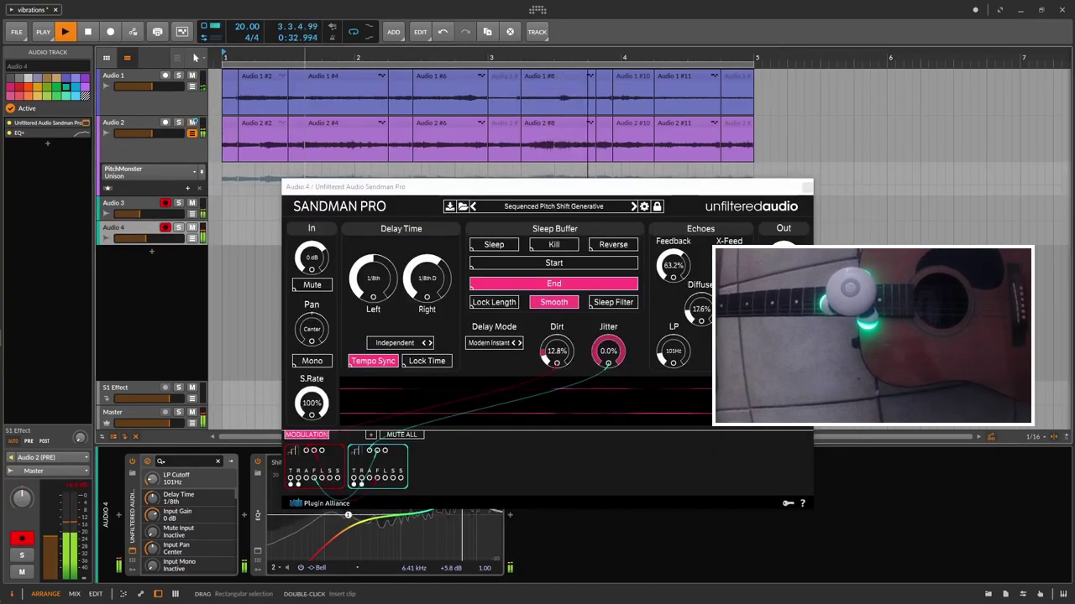
pyautogui.moveTo(378, 186); pyautogui.dragTo(634, 277)
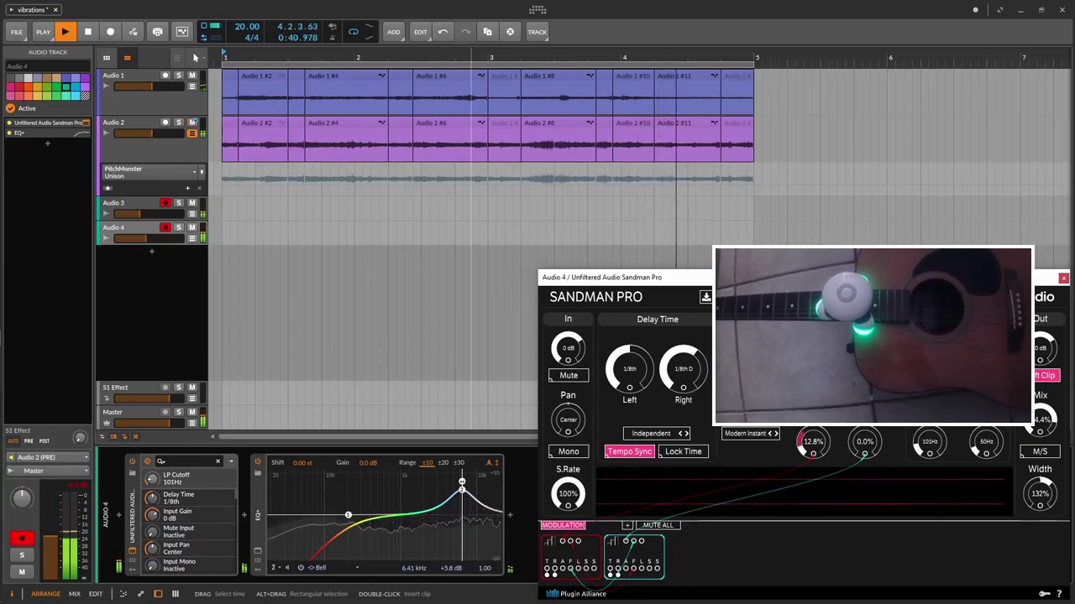
# Step: Show Audio 3's Sandman Pro side by side with Audio 4's and toggle its Sleep buffer
pyautogui.click(126, 204)
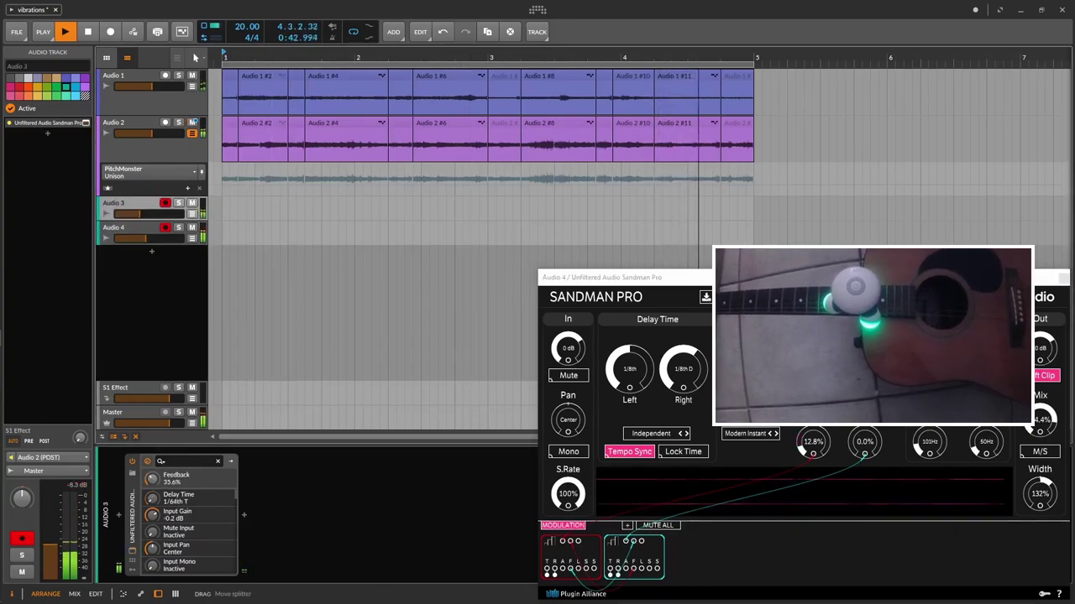
pyautogui.click(132, 552)
pyautogui.moveTo(511, 206); pyautogui.dragTo(184, 290)
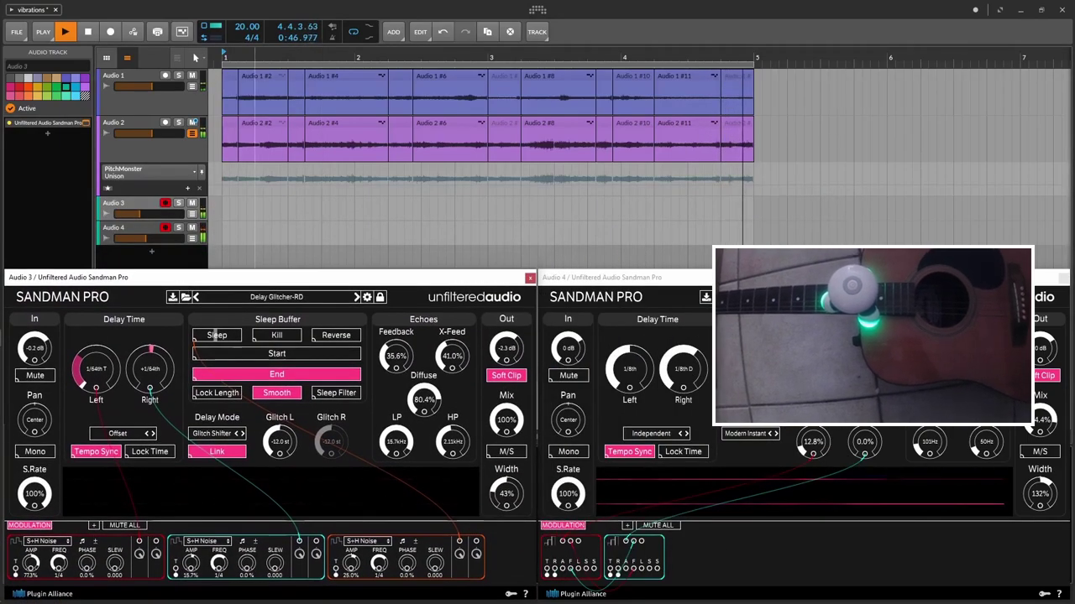
pyautogui.click(216, 335)
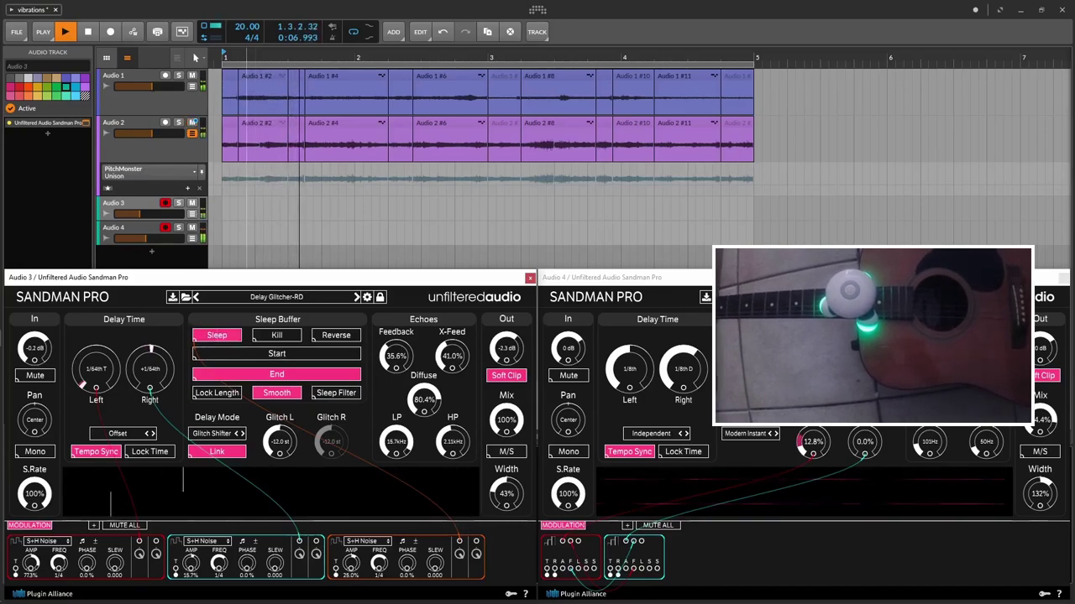
# Step: Close Audio 3's Sandman Pro and examine the first EQ+ curve on Audio 2 in its expanded view
pyautogui.click(153, 148)
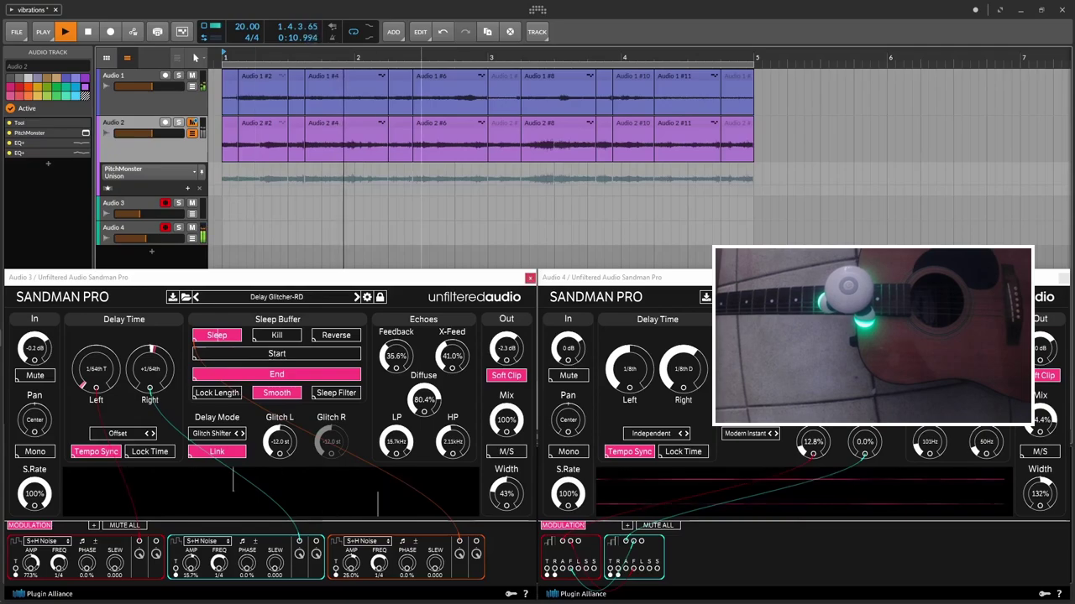
pyautogui.click(530, 278)
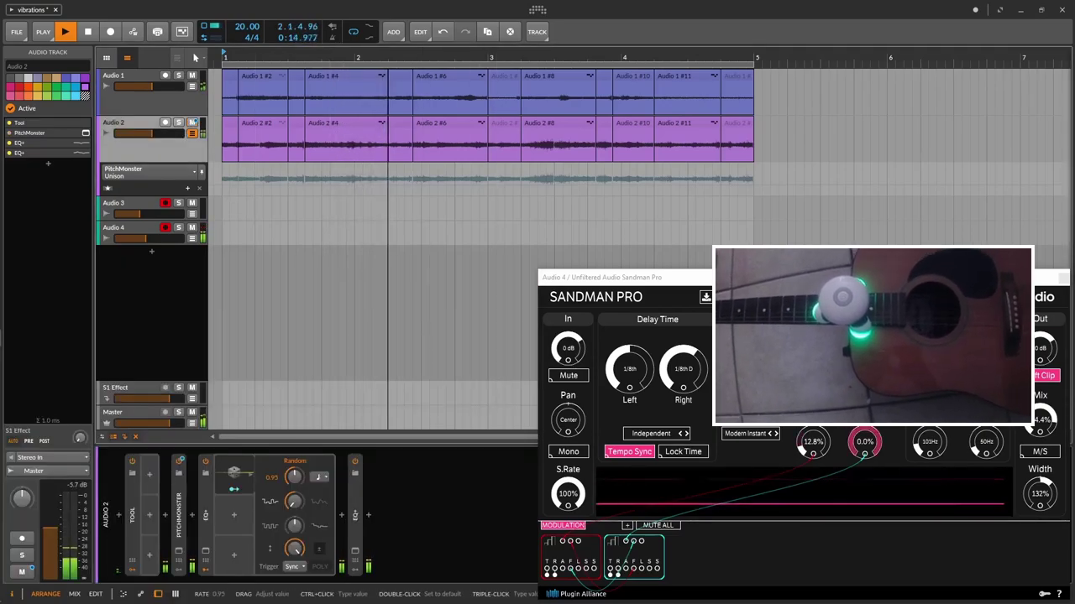
pyautogui.click(206, 551)
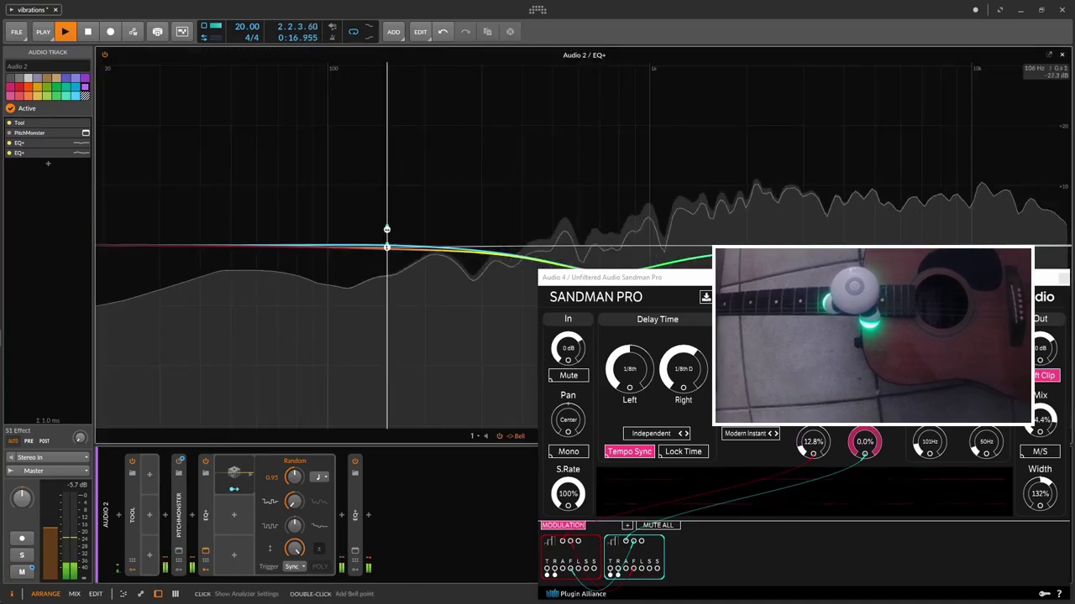
pyautogui.click(206, 552)
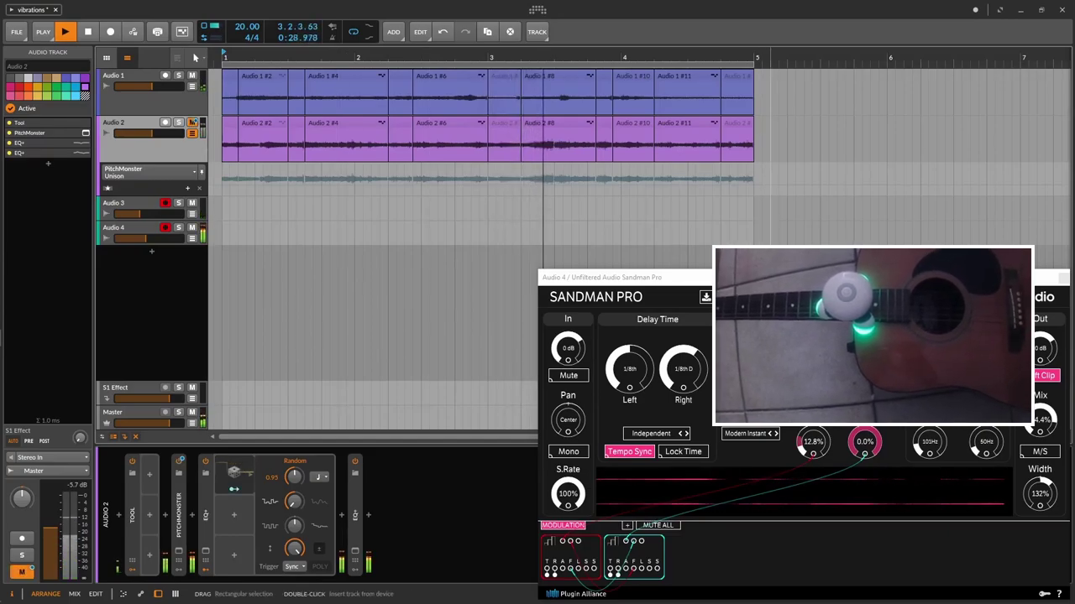
# Step: Close the Sandman Pro window of Audio 4 and mute Audio 3
pyautogui.moveTo(776, 278); pyautogui.dragTo(628, 265)
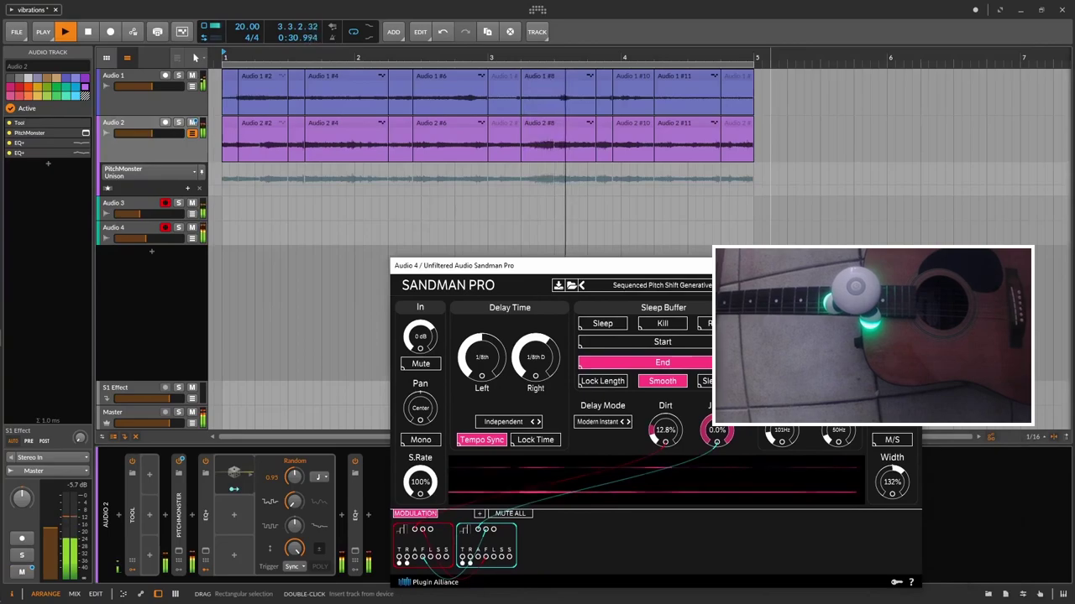
pyautogui.click(909, 264)
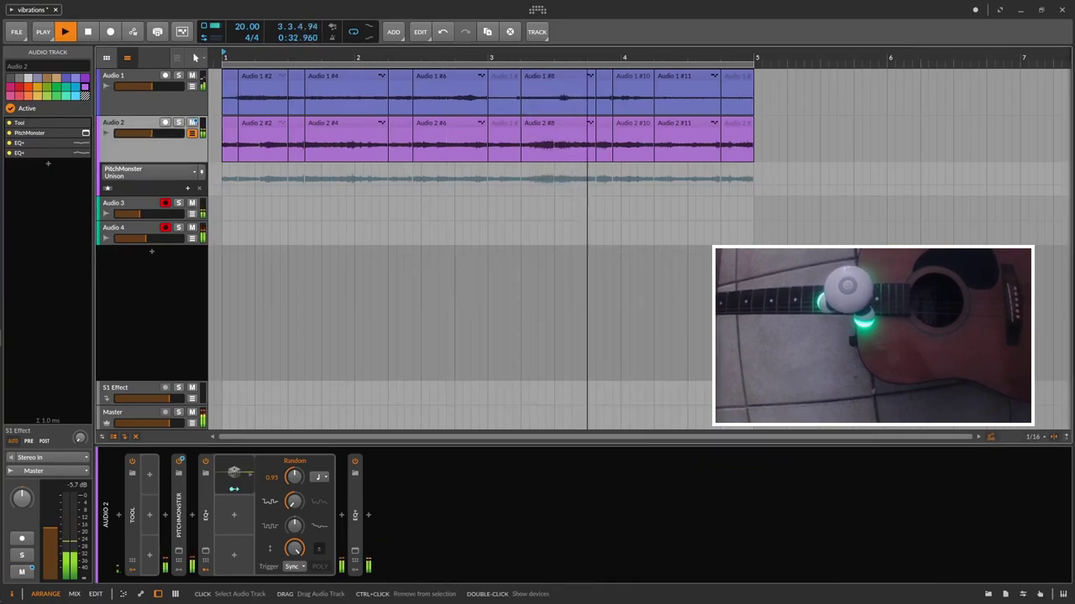
pyautogui.click(126, 101)
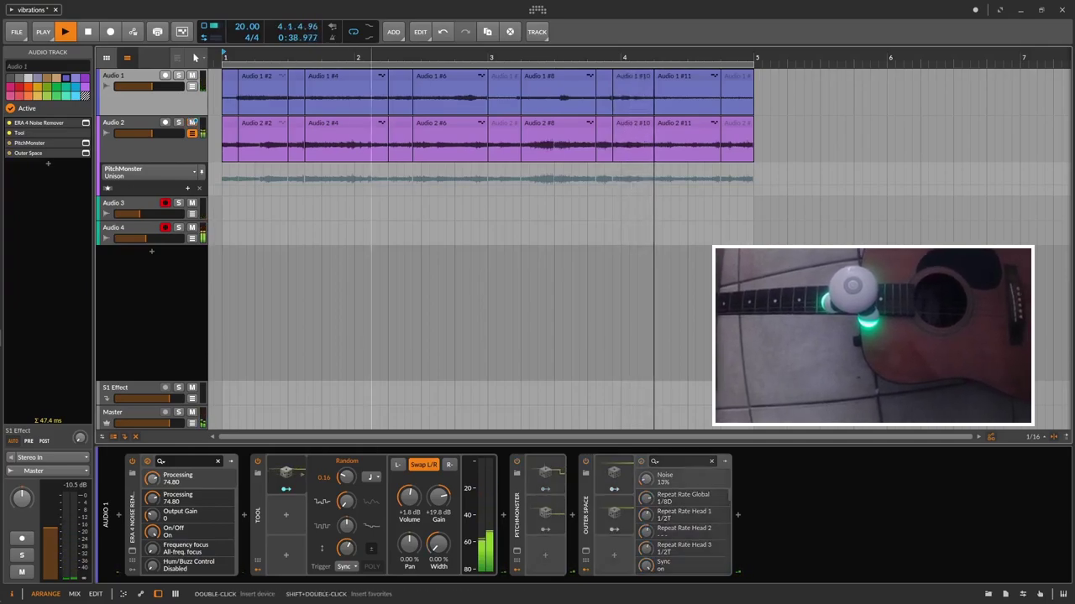
pyautogui.click(192, 204)
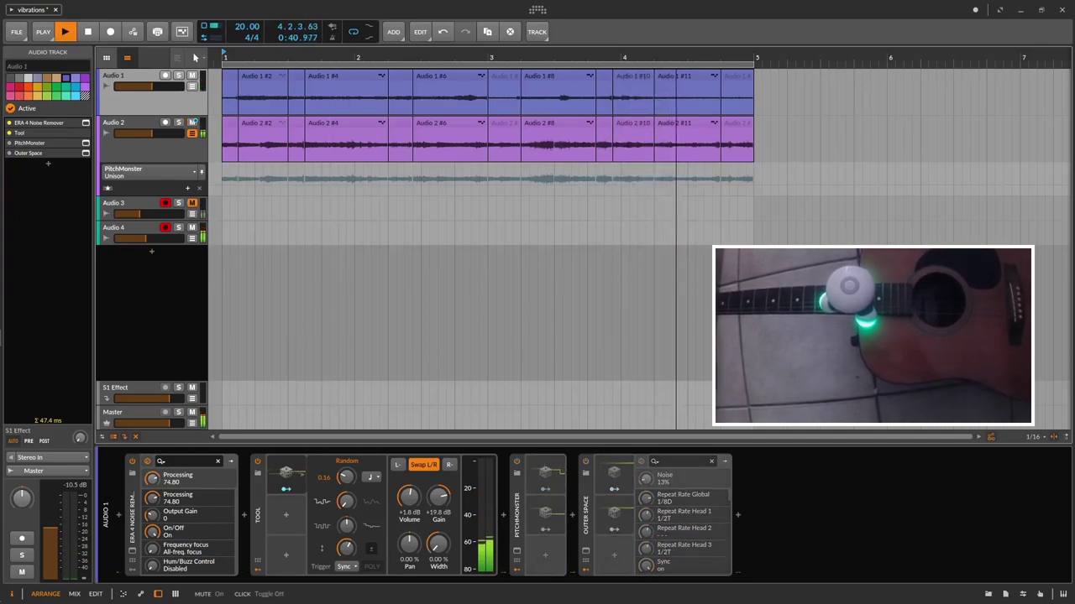
# Step: Expand the Tool device on Audio 2 and lower its Gain to -26.6 dB
pyautogui.click(190, 126)
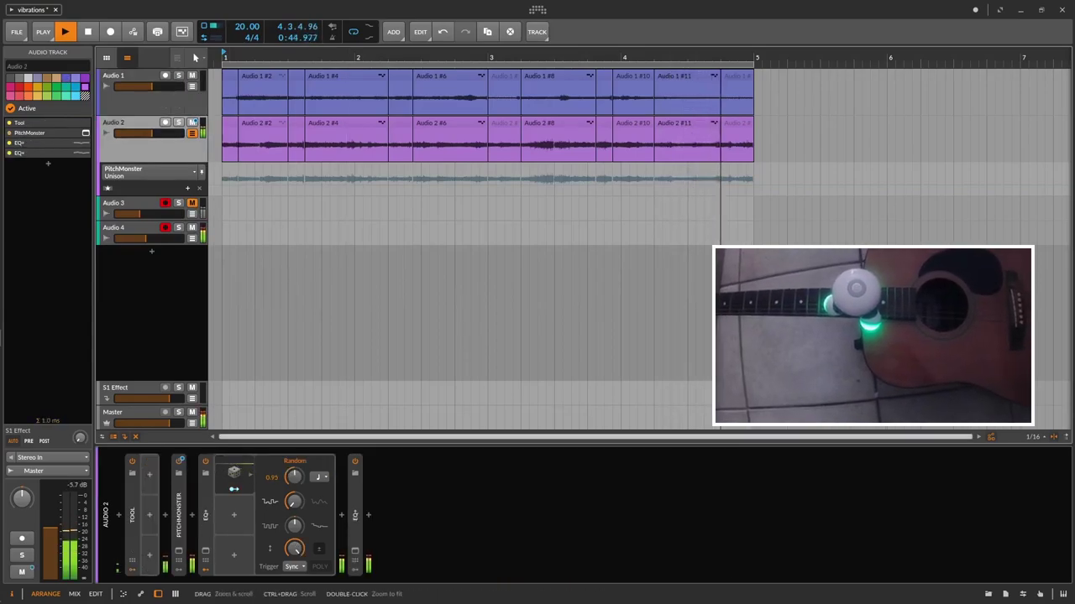
pyautogui.doubleClick(132, 515)
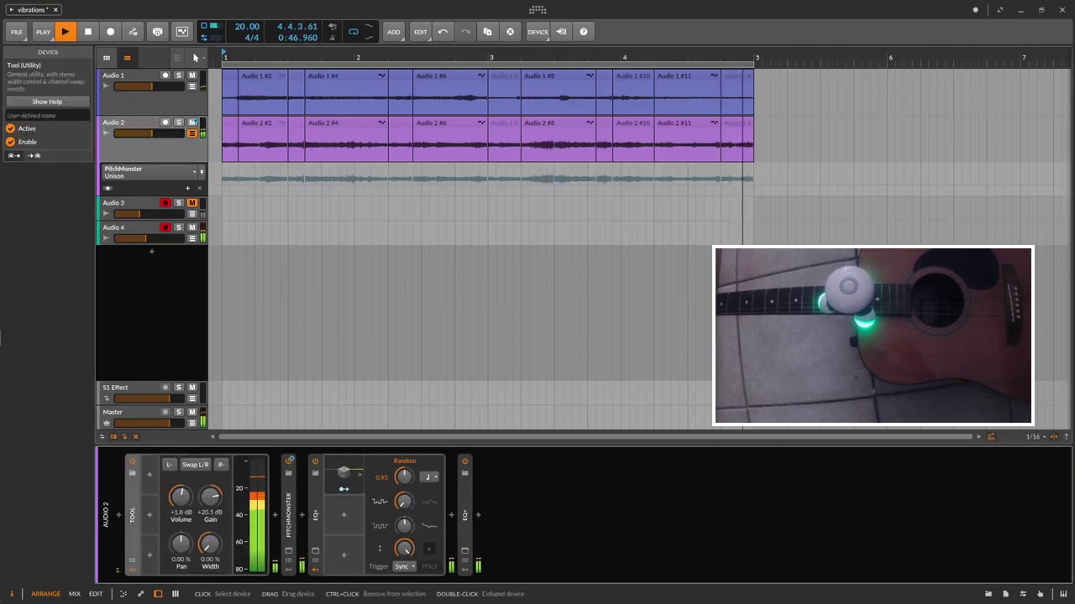
pyautogui.moveTo(210, 496); pyautogui.dragTo(210, 546)
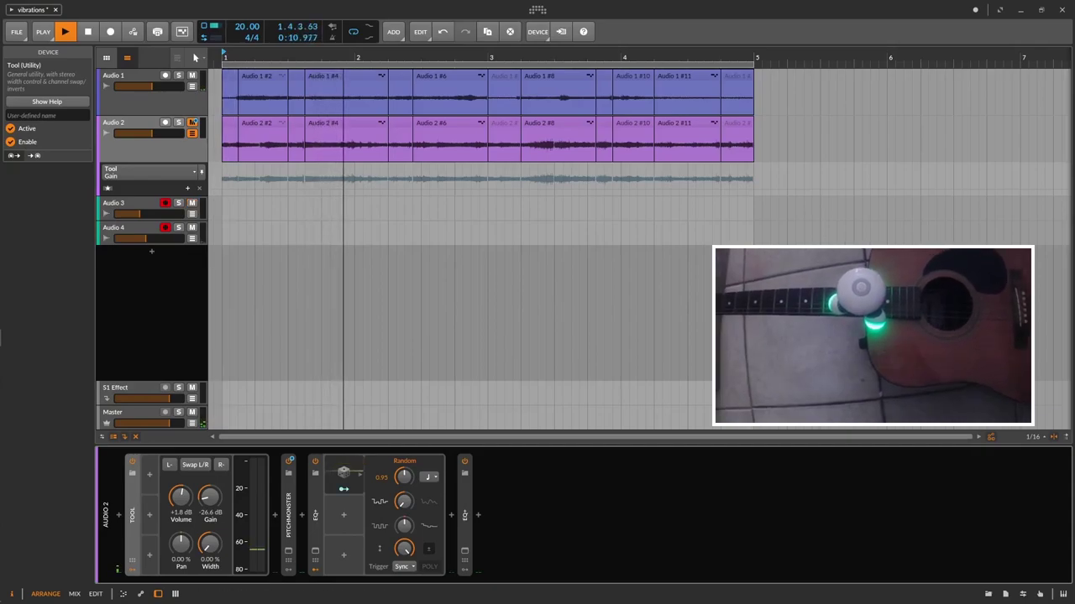
# Step: Switch PitchMonster and Outer Space on in Audio 1's device chain
pyautogui.click(144, 101)
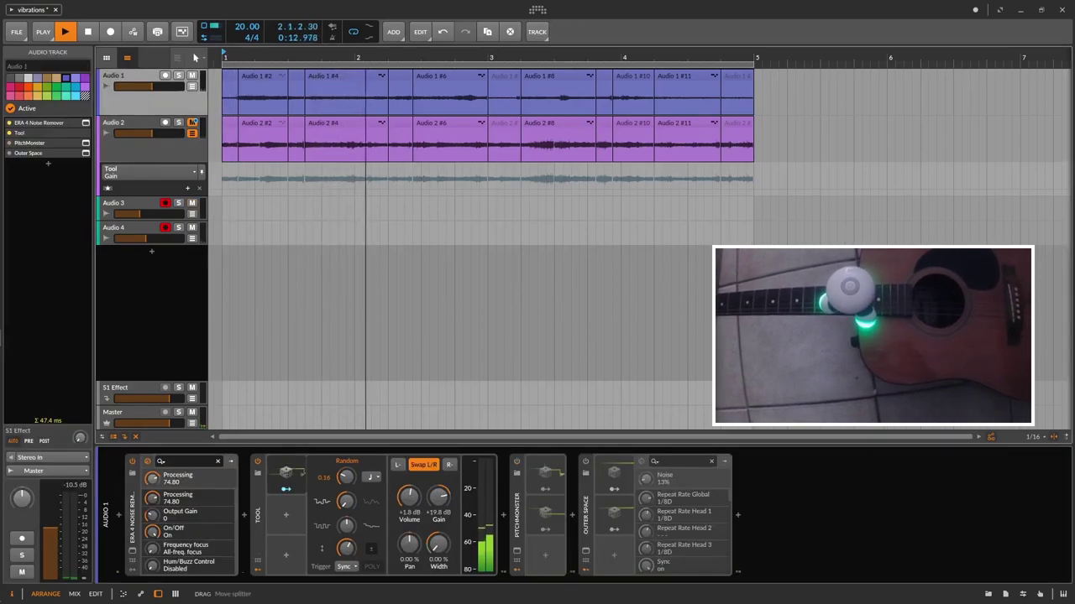
pyautogui.click(585, 462)
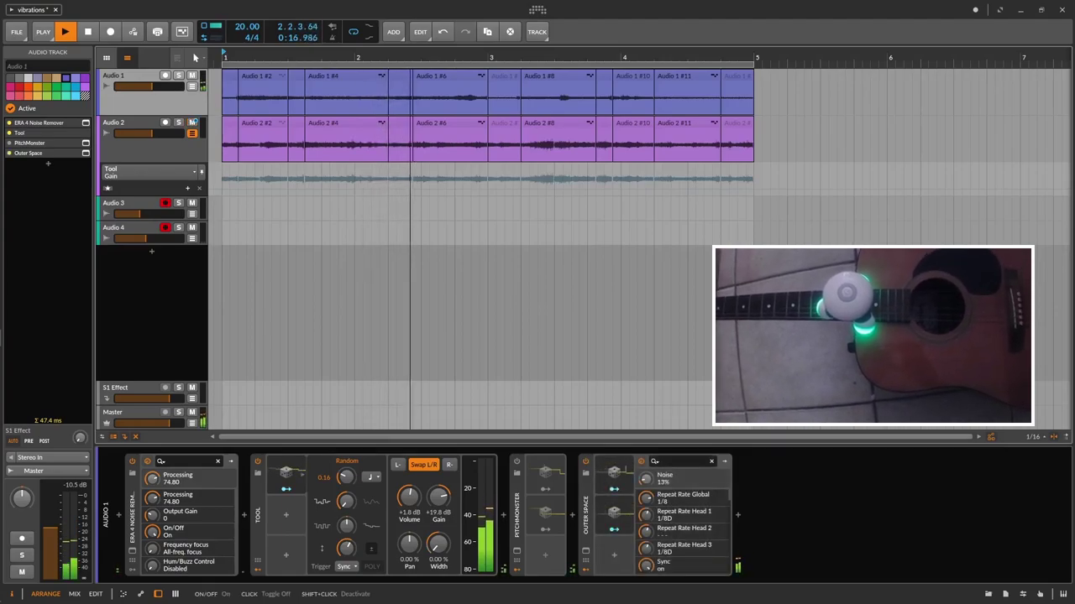
pyautogui.click(192, 123)
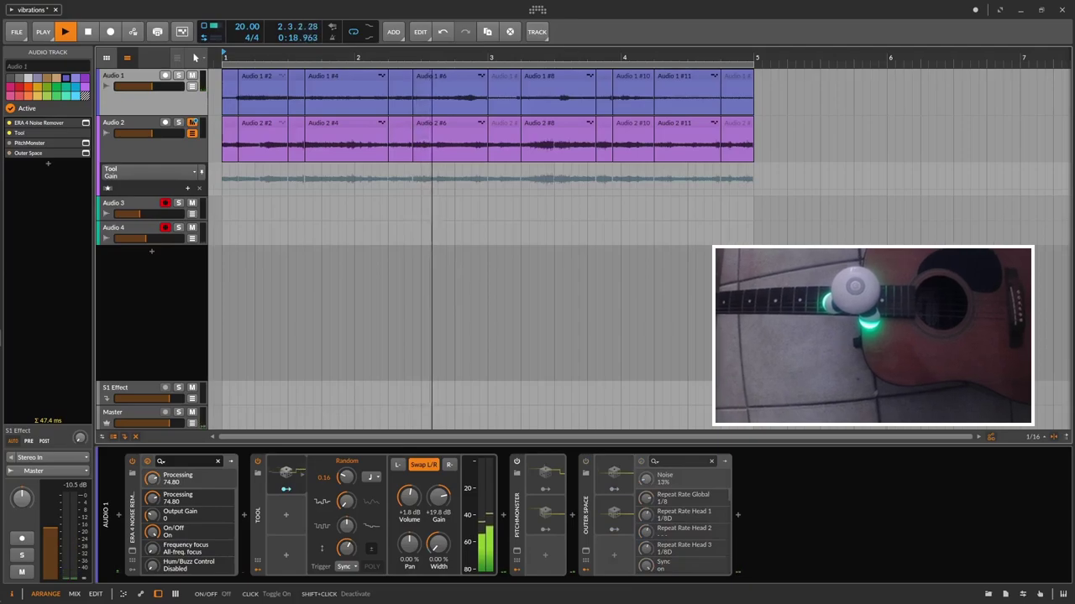
pyautogui.click(192, 123)
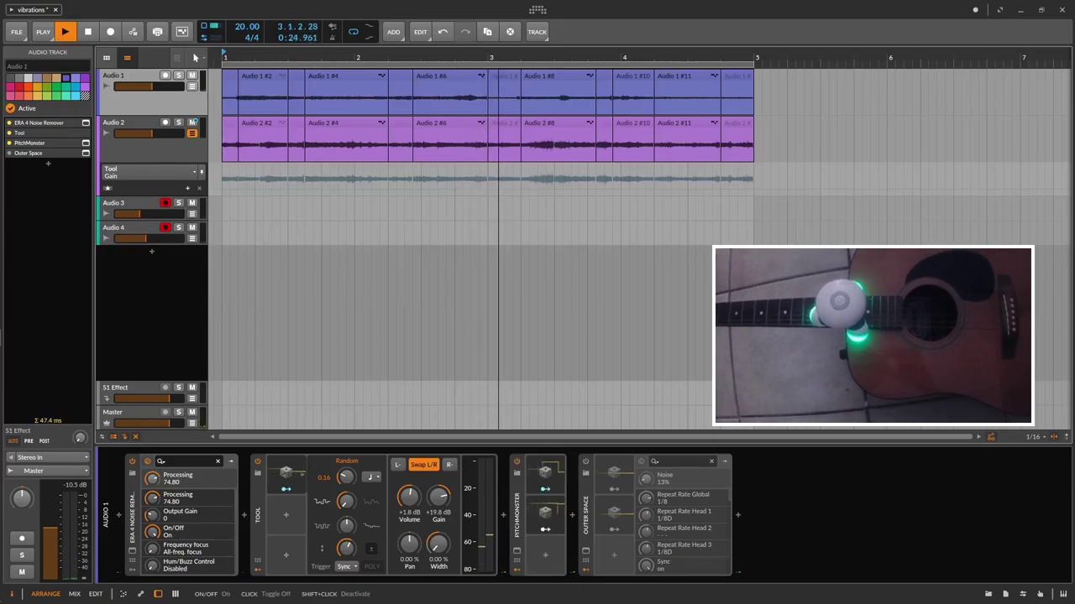
pyautogui.click(192, 123)
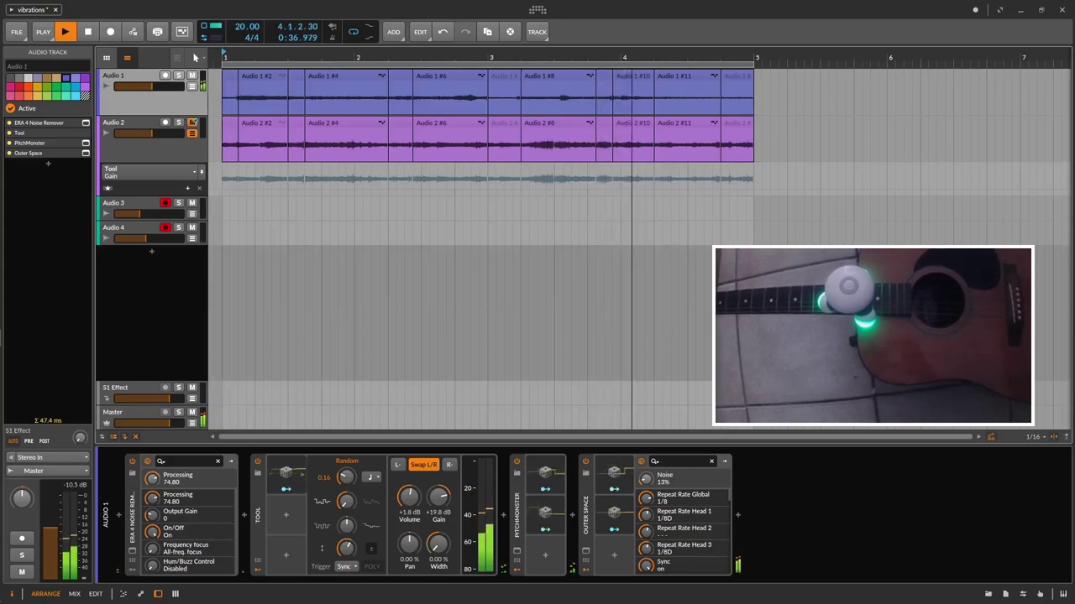
# Step: Inspect the Tool device on Audio 1 and the device chain of Audio 2
pyautogui.click(258, 516)
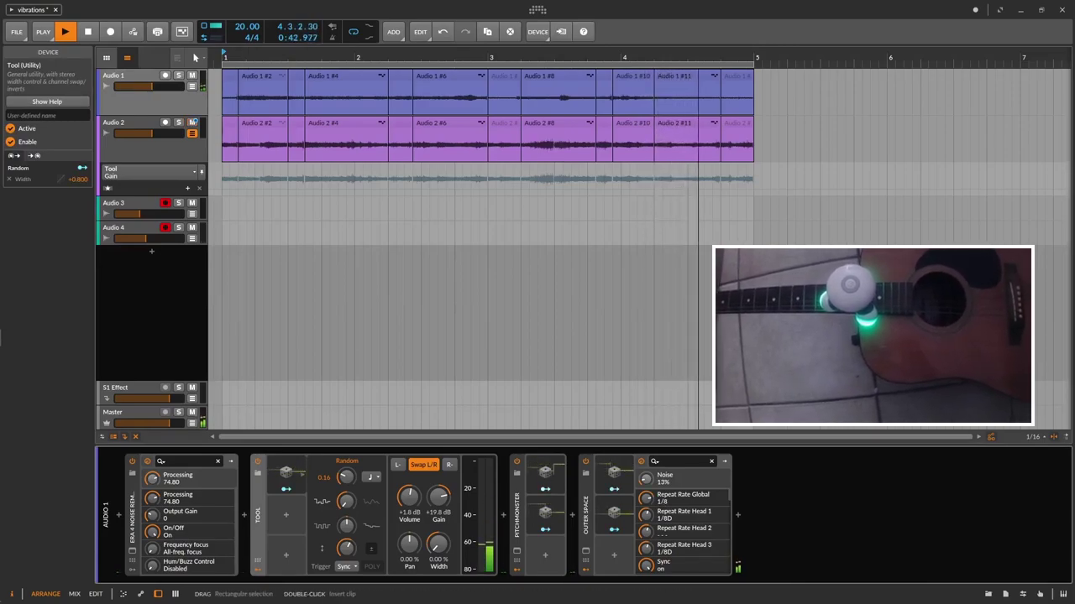
pyautogui.click(134, 100)
pyautogui.click(139, 149)
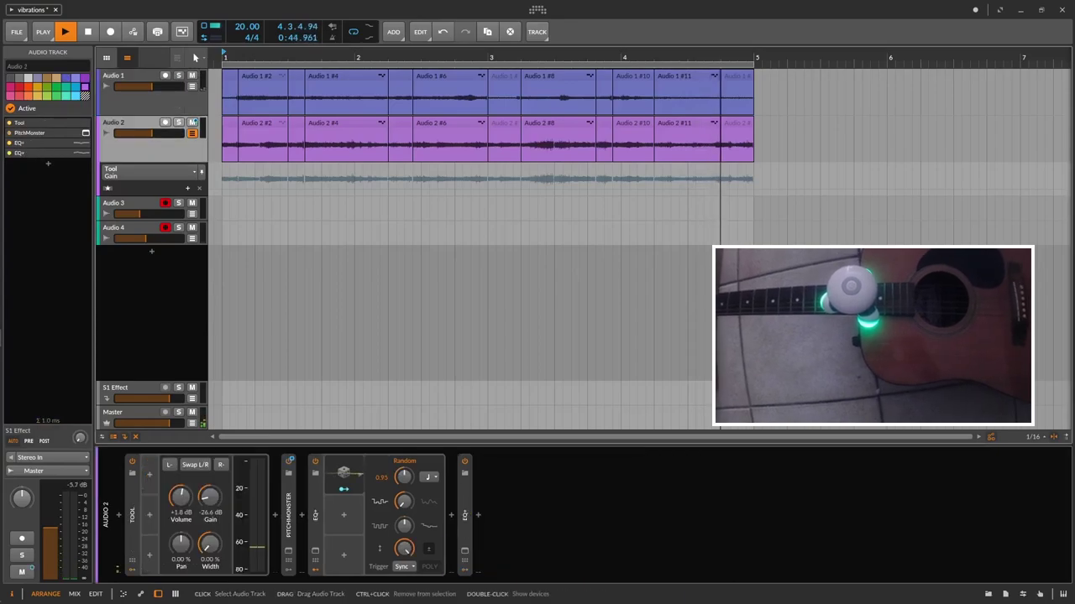
# Step: Raise the Tool Gain on Audio 2 to +4.0 dB and lower the Tool Gain on Audio 1 to -28.1 dB
pyautogui.moveTo(210, 496); pyautogui.dragTo(209, 464)
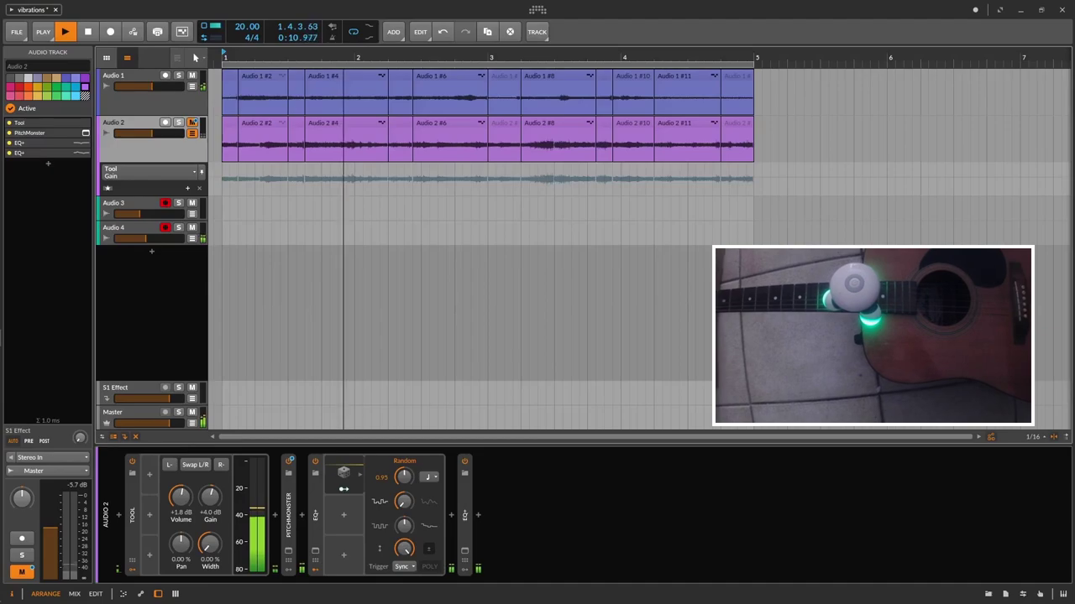
pyautogui.click(151, 102)
pyautogui.moveTo(437, 497); pyautogui.dragTo(438, 499)
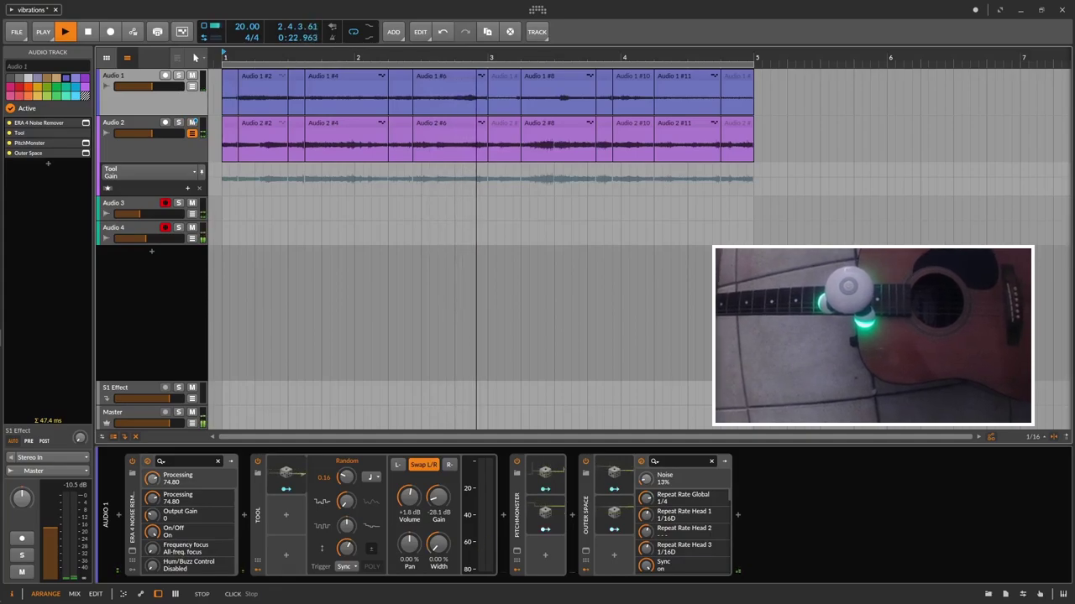
# Step: Lower the Tool Gain on Audio 2 to -29.9 dB and toggle that track's mute
pyautogui.click(134, 147)
pyautogui.moveTo(210, 496); pyautogui.dragTo(210, 571)
pyautogui.click(191, 123)
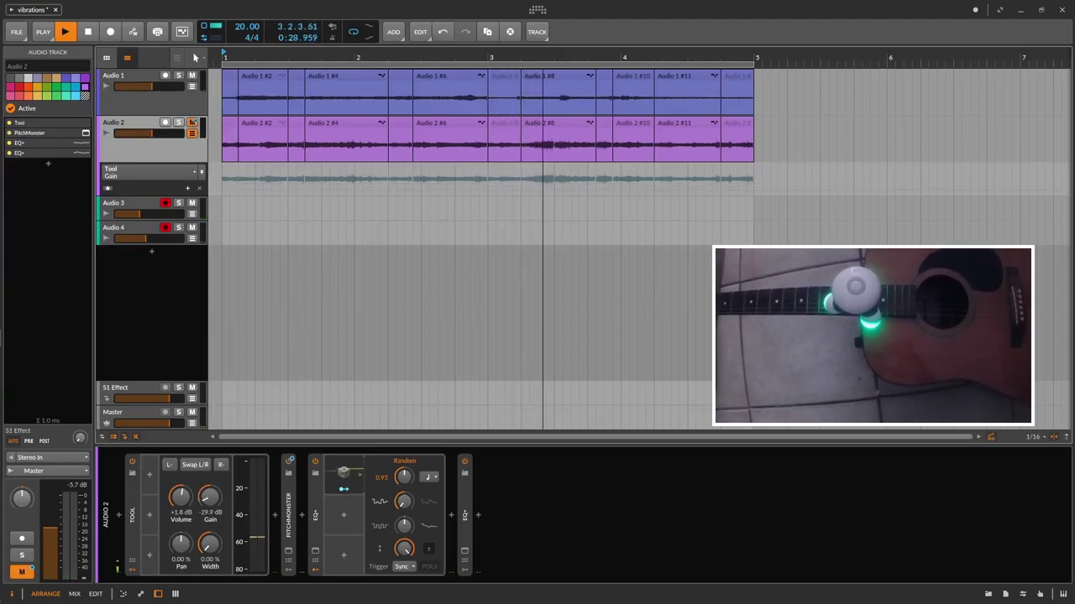
# Step: Mute Audio 4, Audio 3 and Audio 2 in the arrangement
pyautogui.click(191, 228)
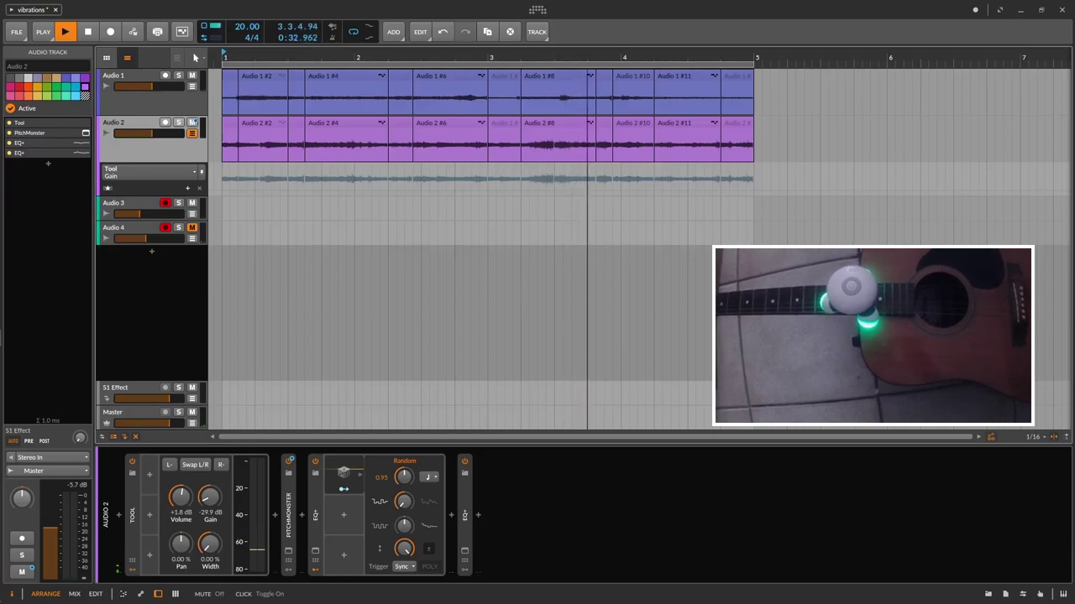
pyautogui.click(192, 203)
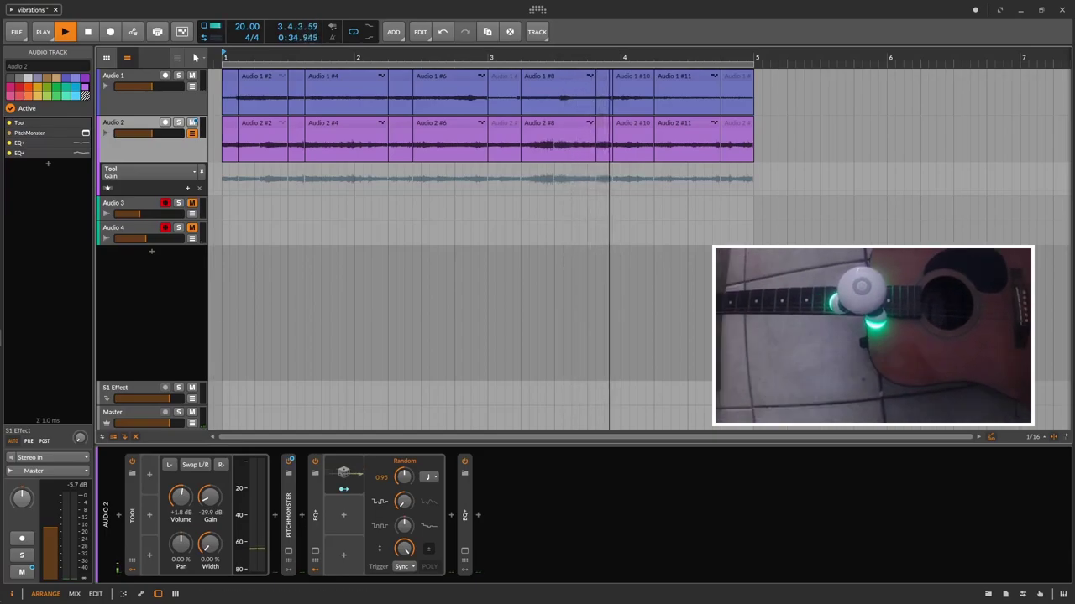
pyautogui.click(192, 122)
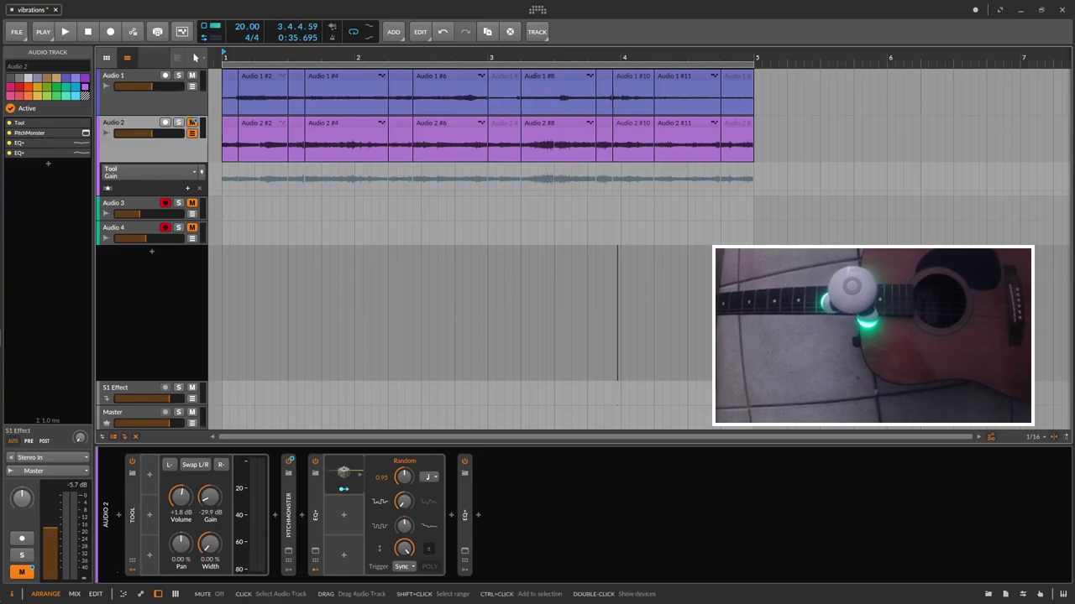